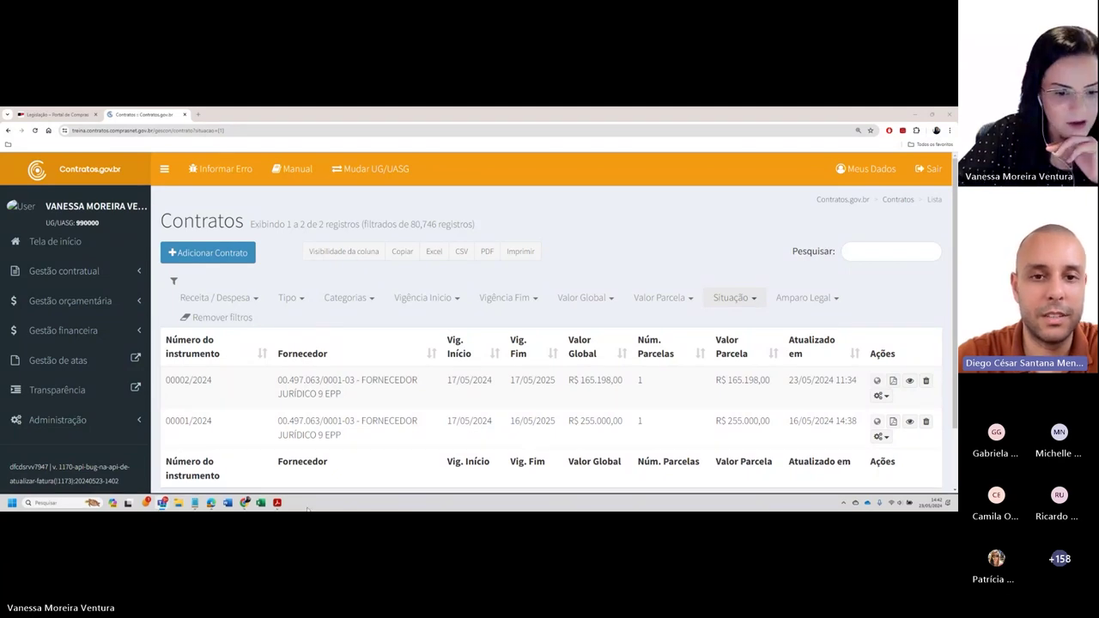
Switch to the decree PDF and review the articles on contract managers and inspectors, from Artigo 19 back to Artigo 15.
left_click(280, 501)
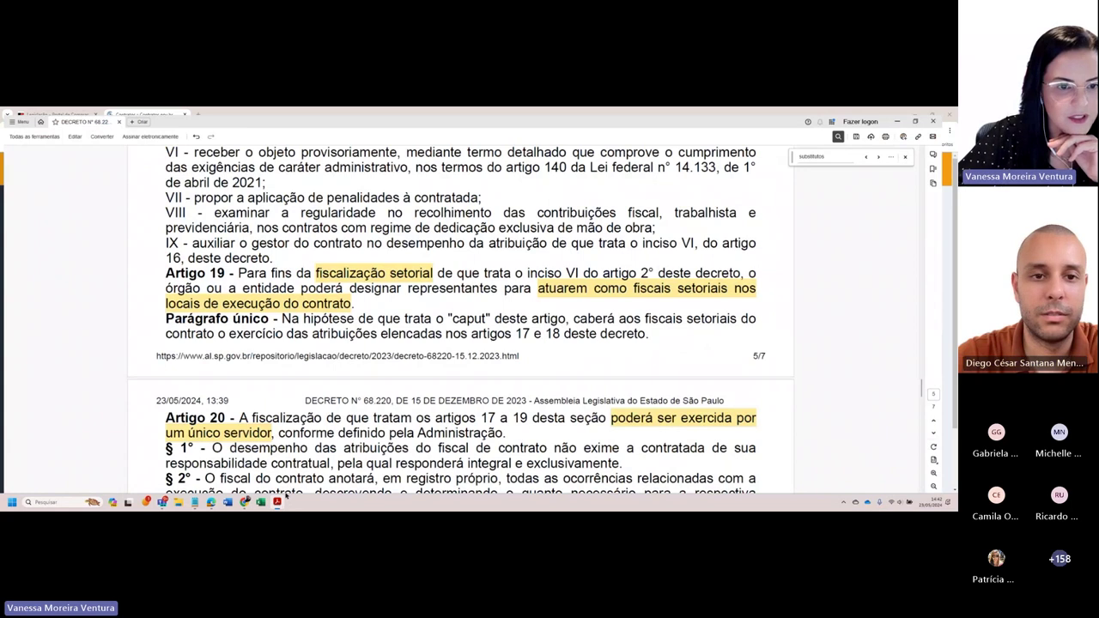
scroll(337, 320, "up", 4)
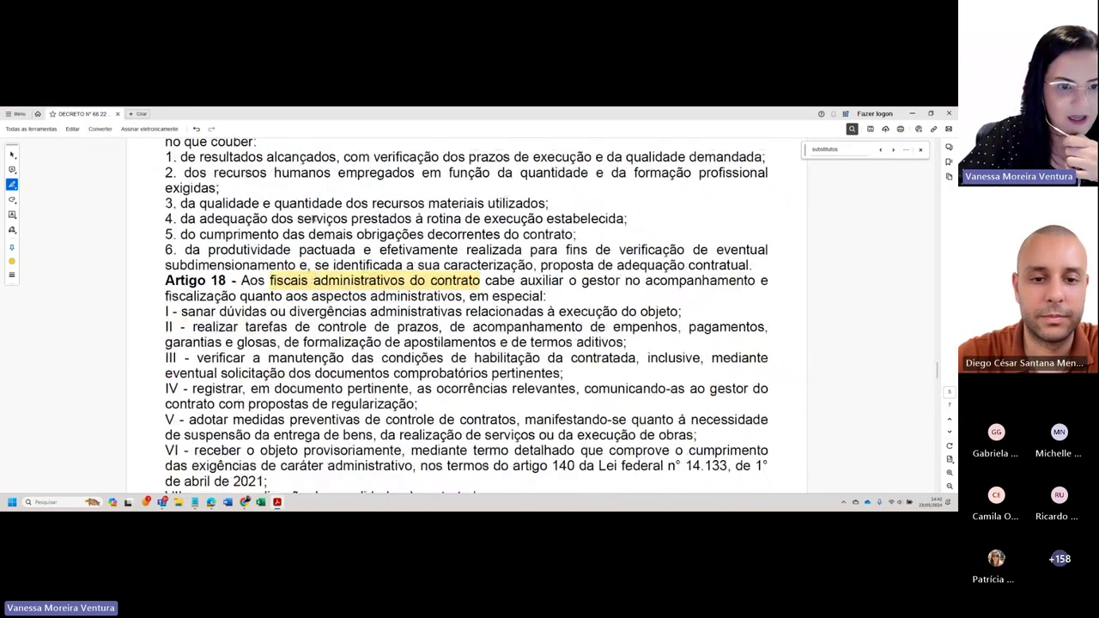
scroll(315, 218, "up", 1)
scroll(315, 218, "up", 5)
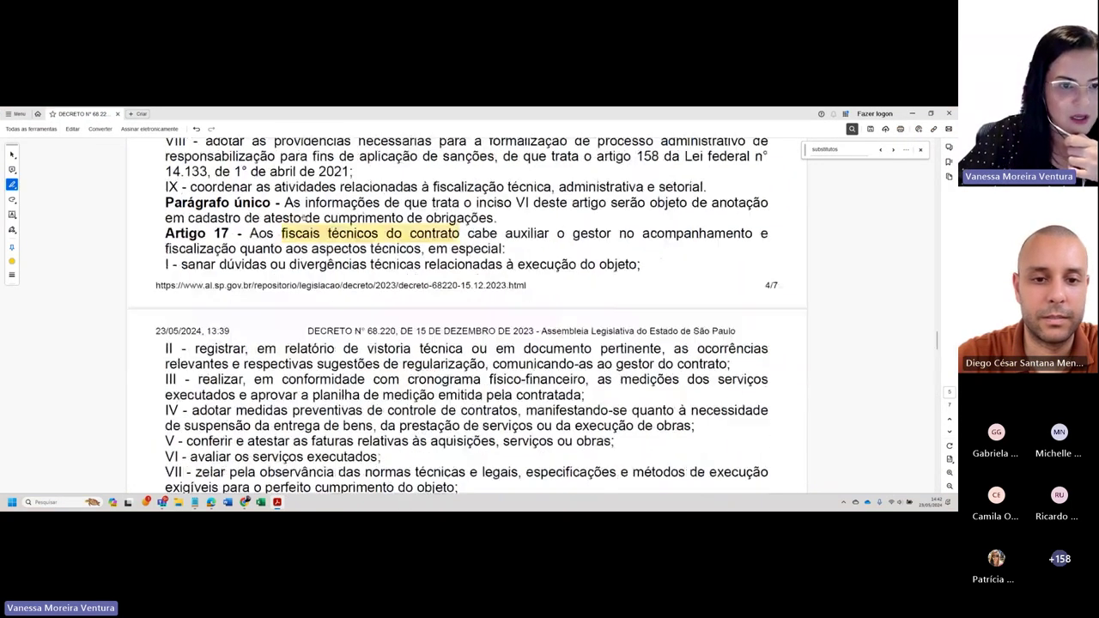
scroll(304, 218, "up", 2)
scroll(304, 218, "up", 10)
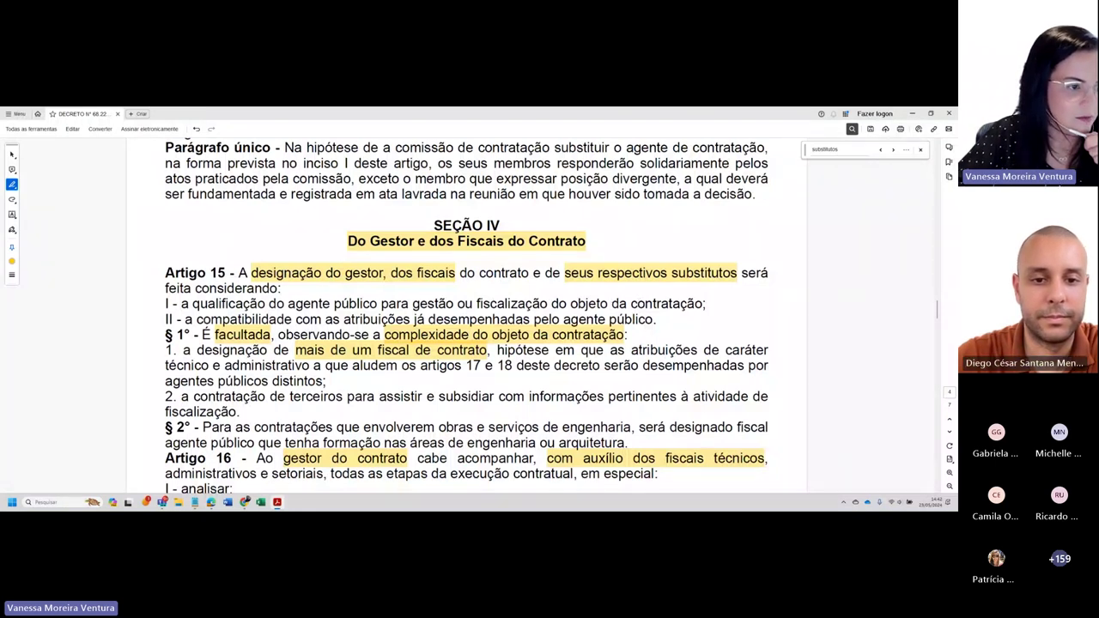
Switch back to Contratos.gov.br in the browser and open the Meus Contratos list under contract management.
left_click(244, 503)
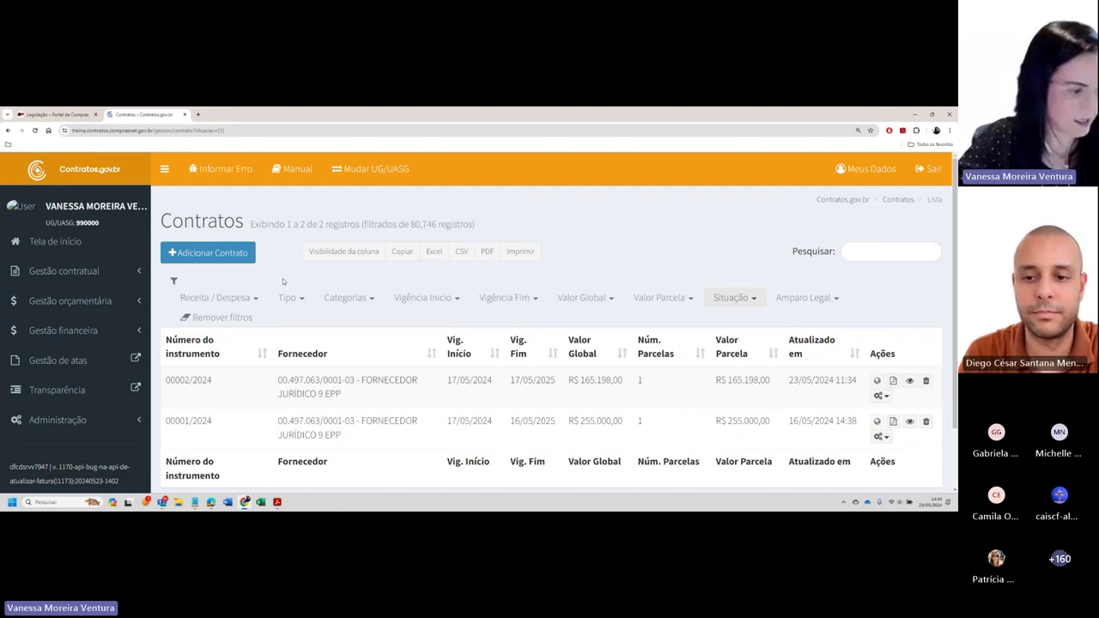
left_click(135, 273)
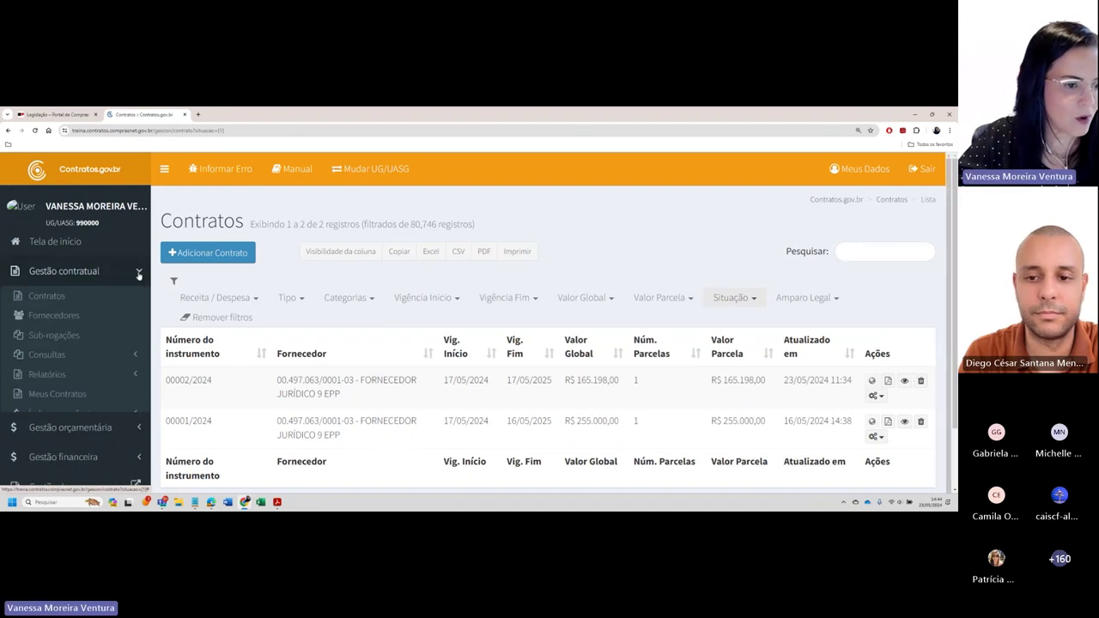
left_click(58, 395)
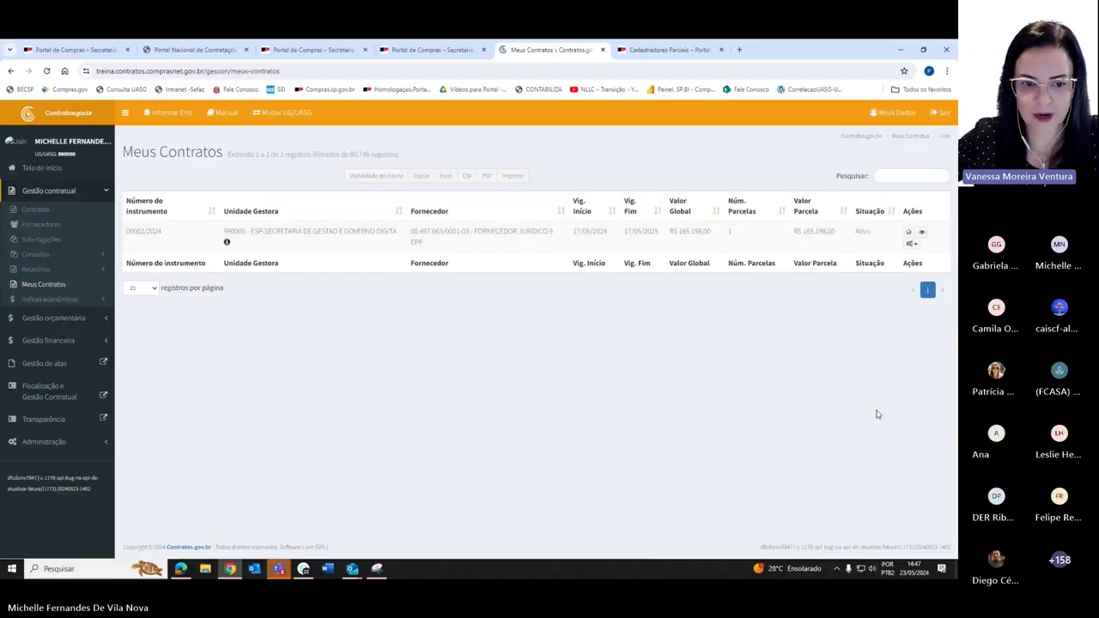
Open the files of contract 00002/2024 in Meus Contratos and delete the existing Portaria file.
double_click(155, 232)
left_click_drag(155, 232, 126, 232)
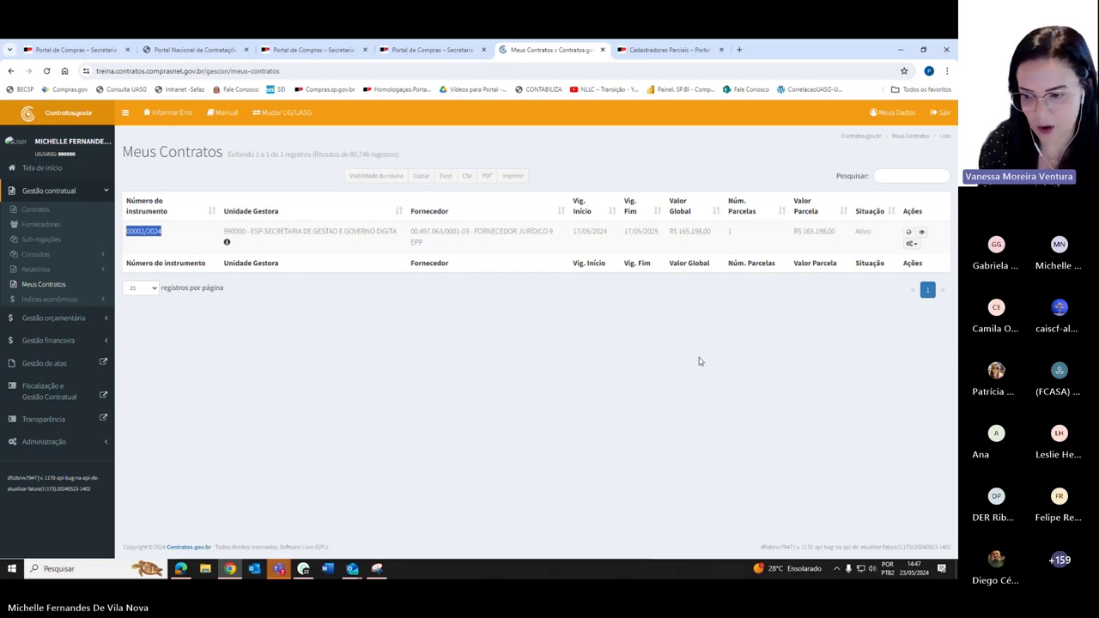
left_click(912, 244)
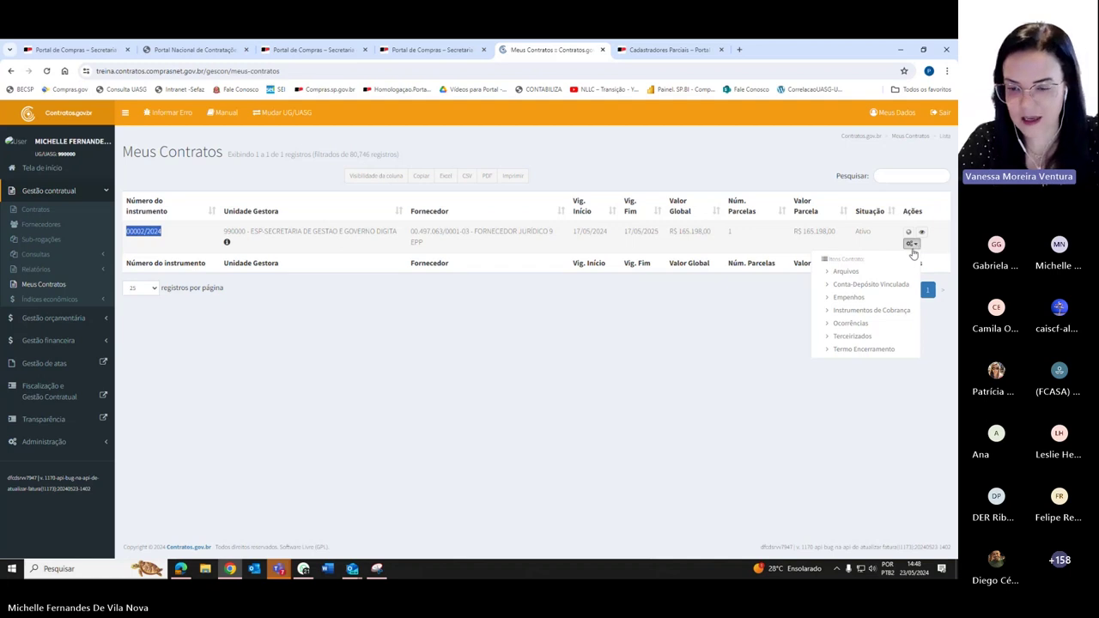
left_click(846, 272)
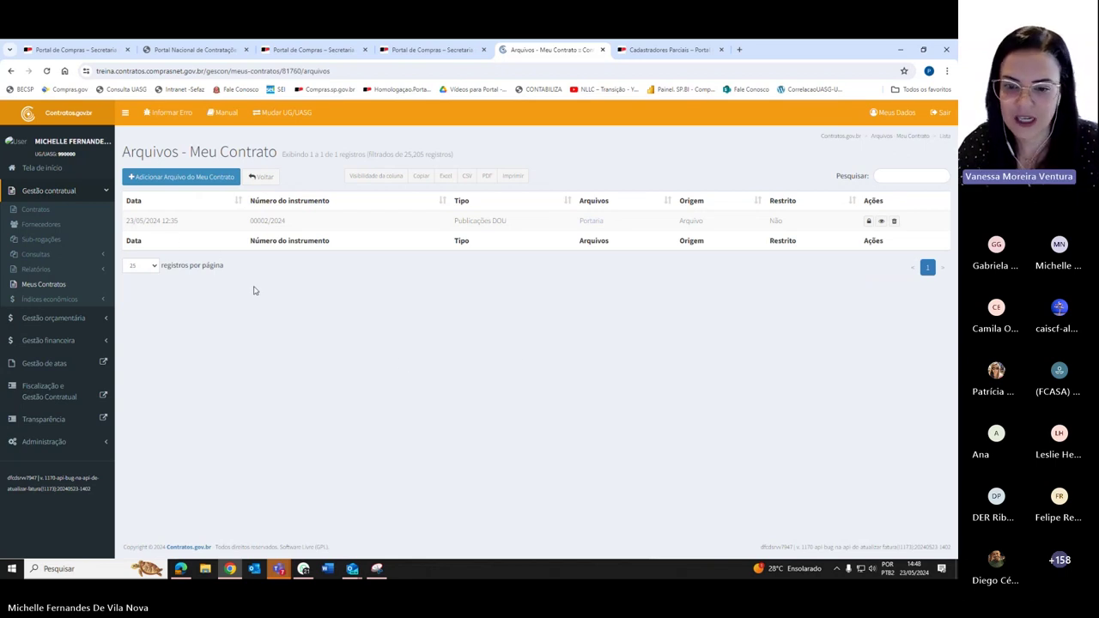
left_click(894, 220)
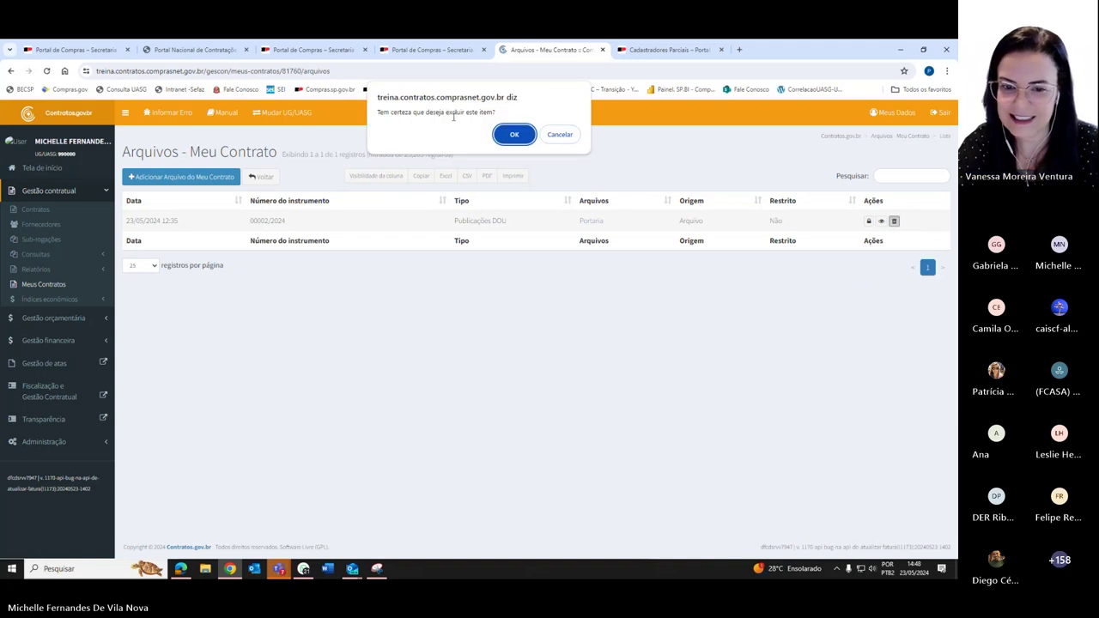
left_click(513, 135)
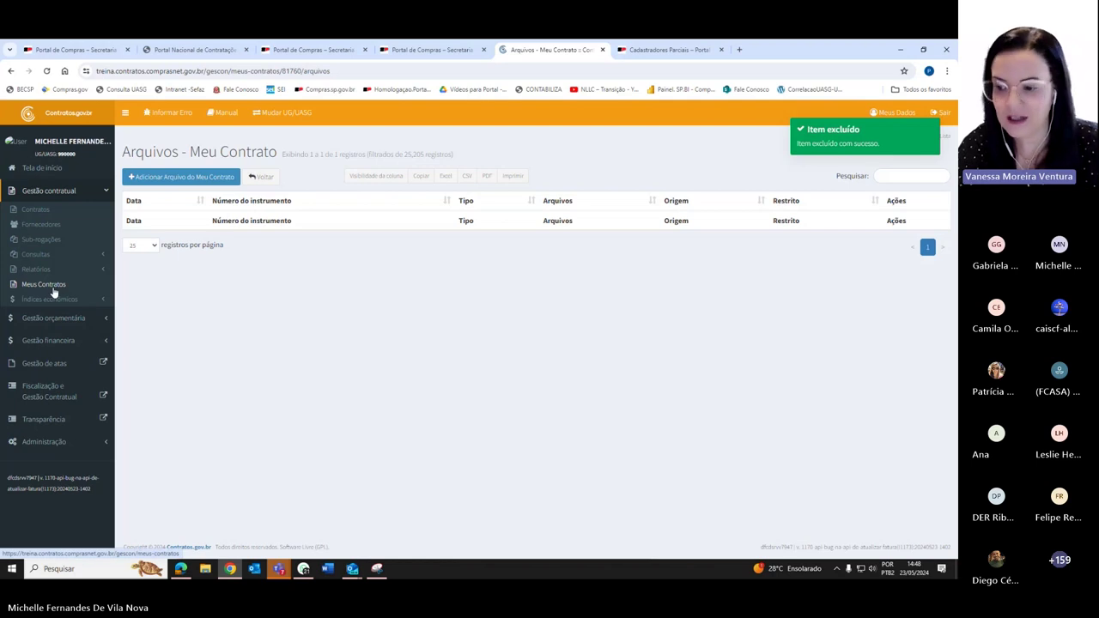
Start adding a new file to the contract and attach the local file 990063 - Pregão.pdf.
left_click(186, 177)
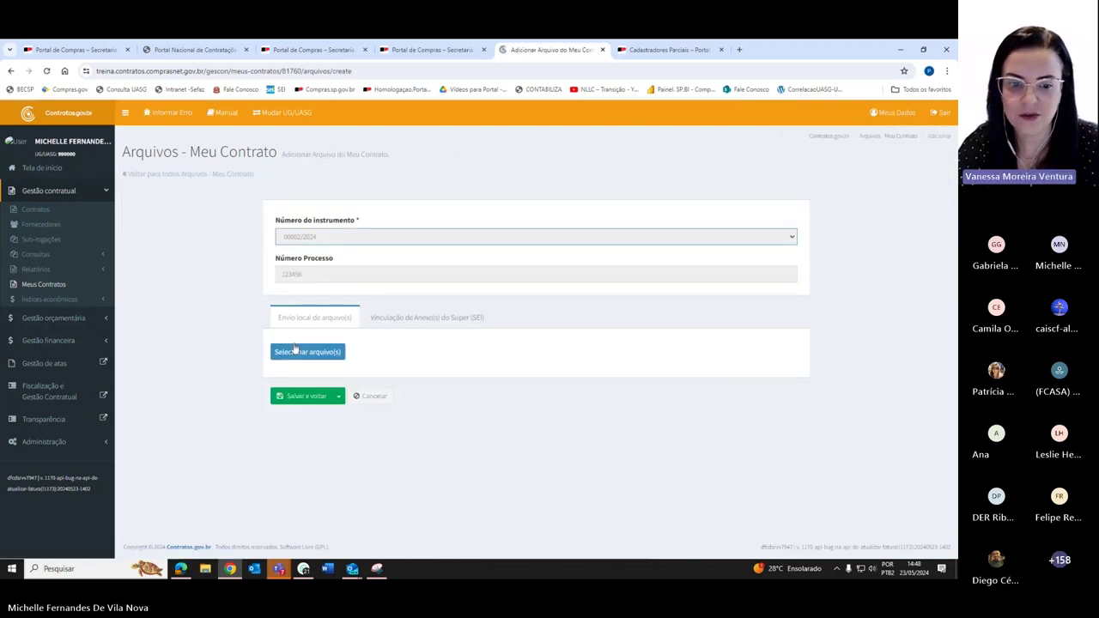
left_click(308, 353)
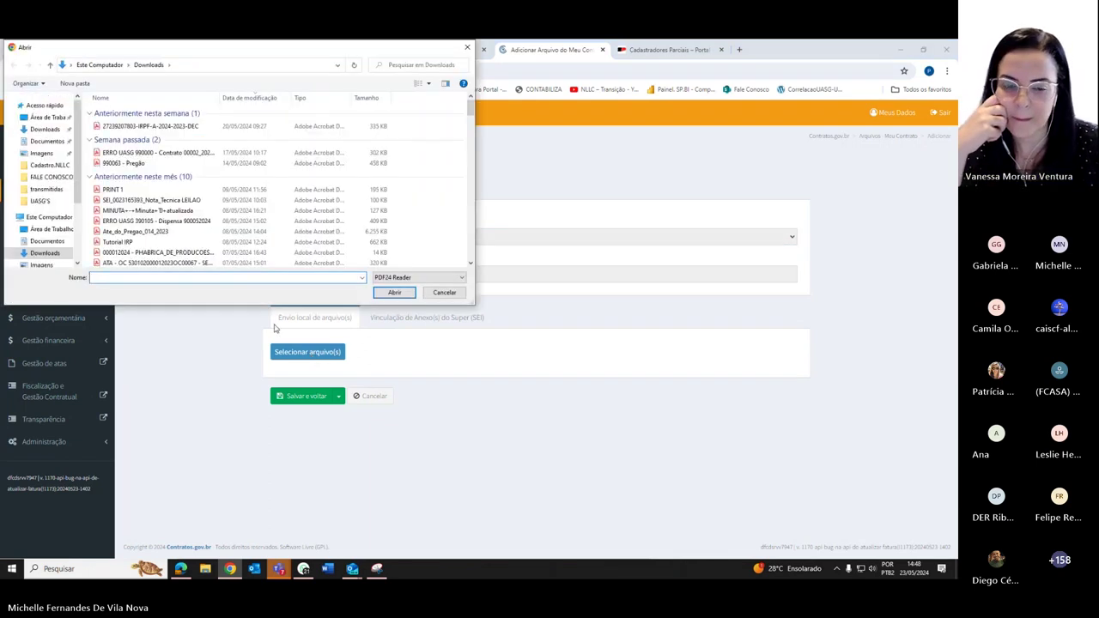
double_click(127, 164)
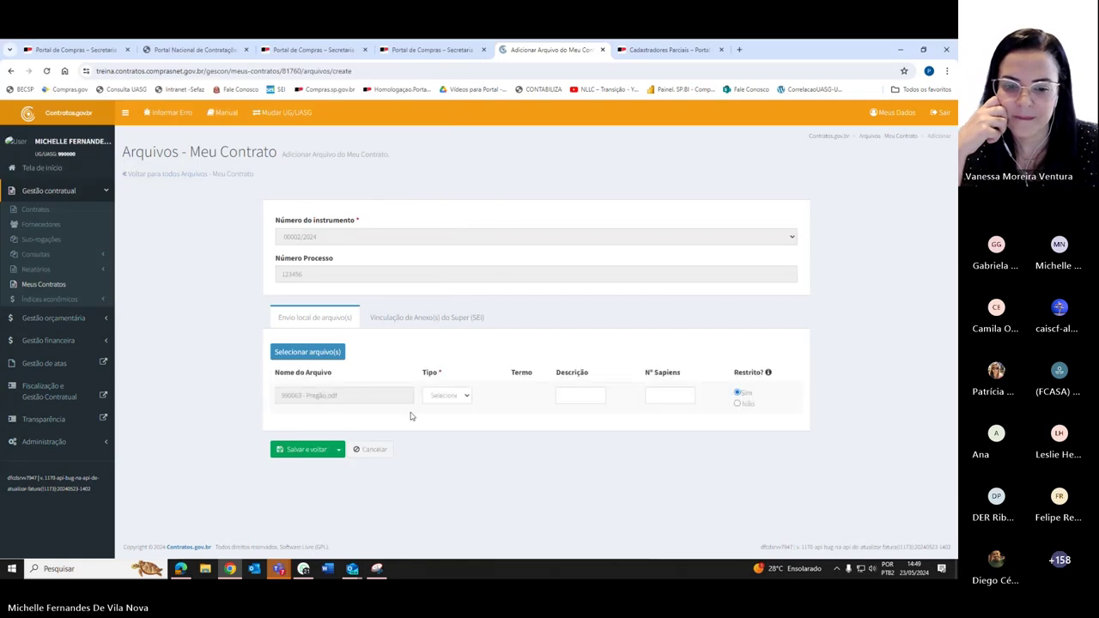
Set the attachment's type to Publicações DOU, description to Portaria, Nº Sapiens to 456 and Restrito to Não, and save it.
left_click(467, 397)
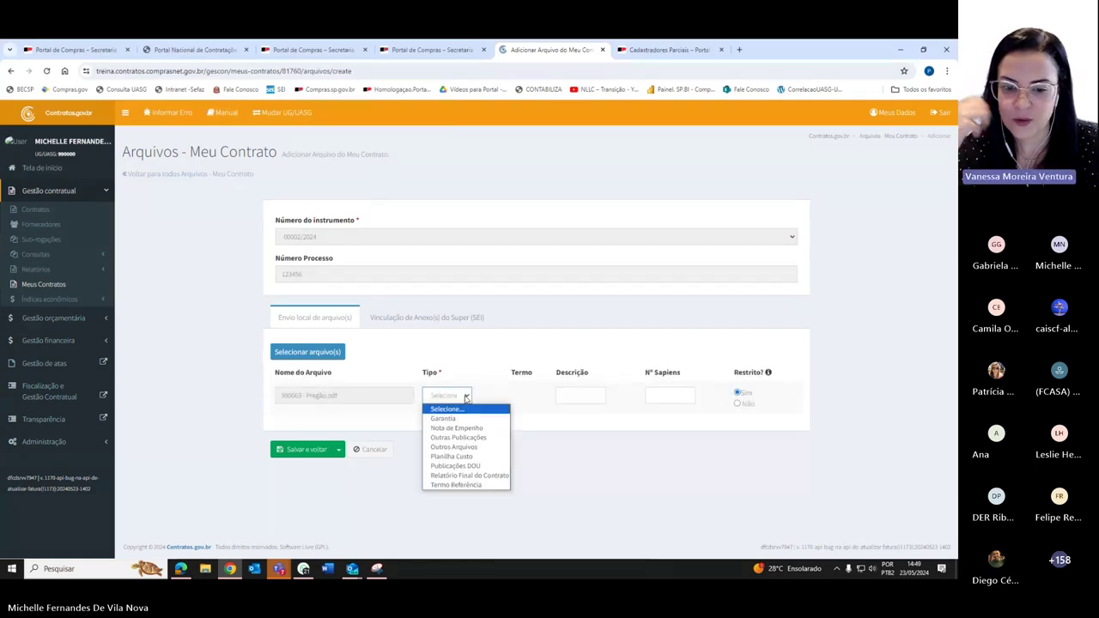
left_click(487, 469)
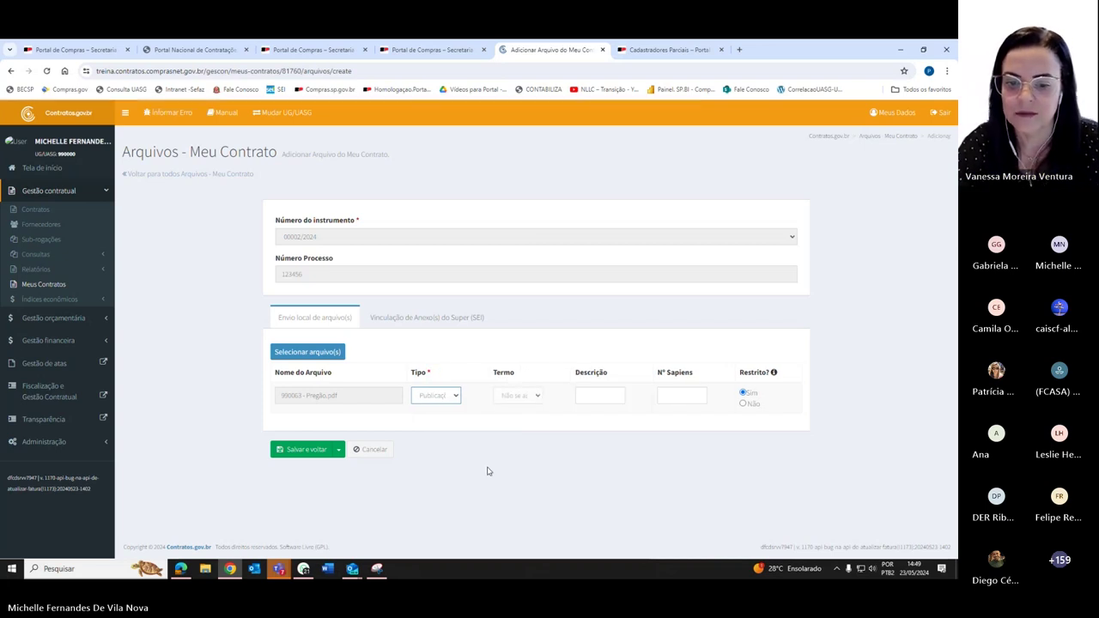
left_click(583, 395)
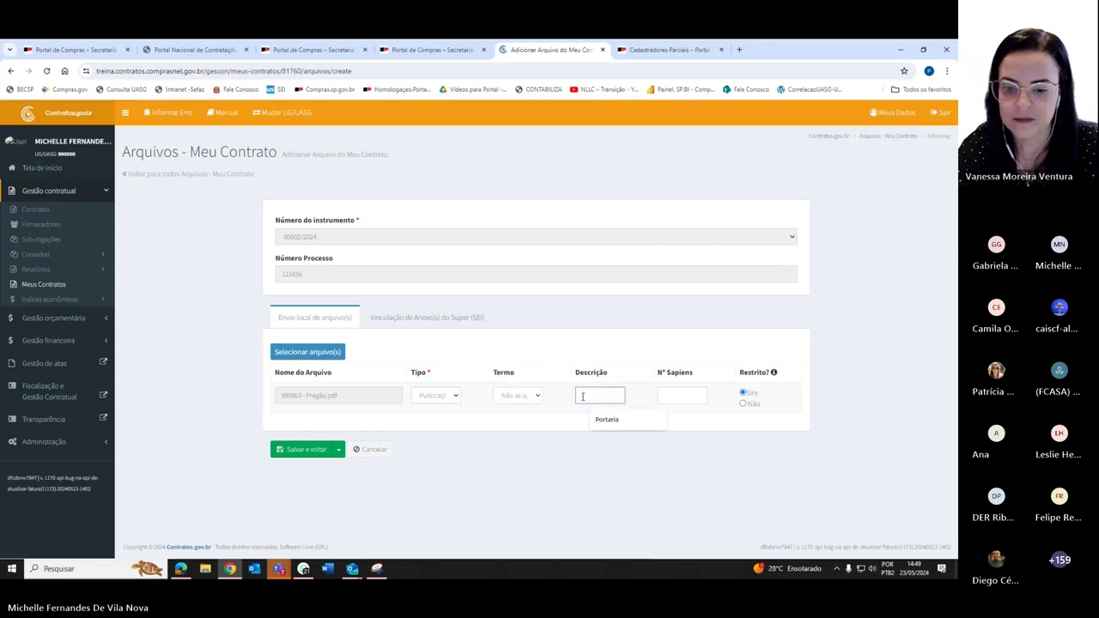
left_click(615, 420)
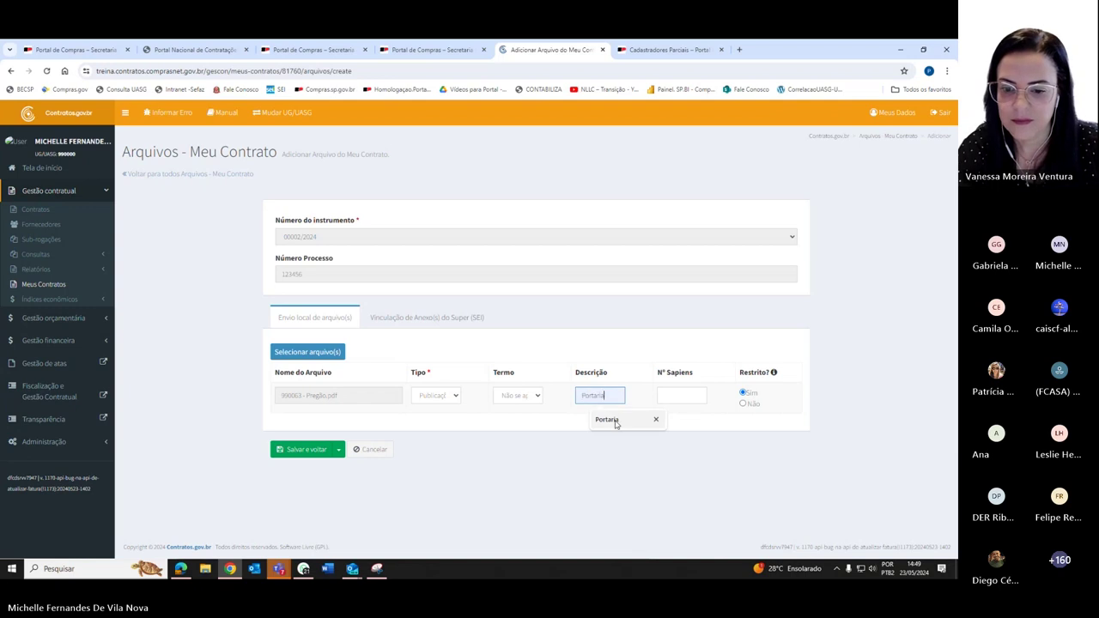
left_click(675, 396)
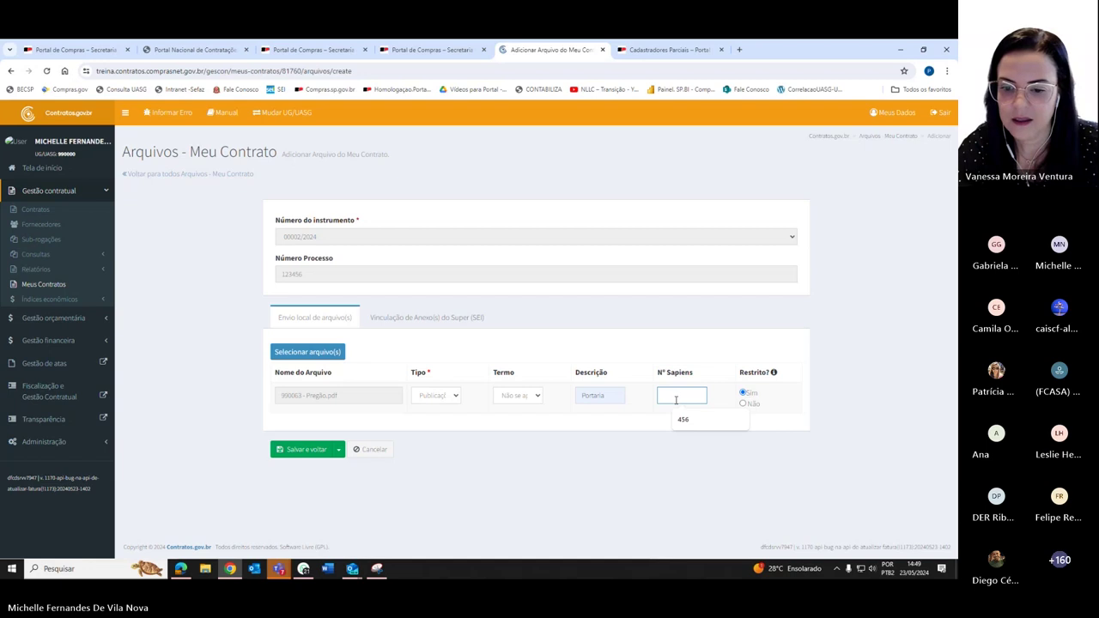
left_click(682, 420)
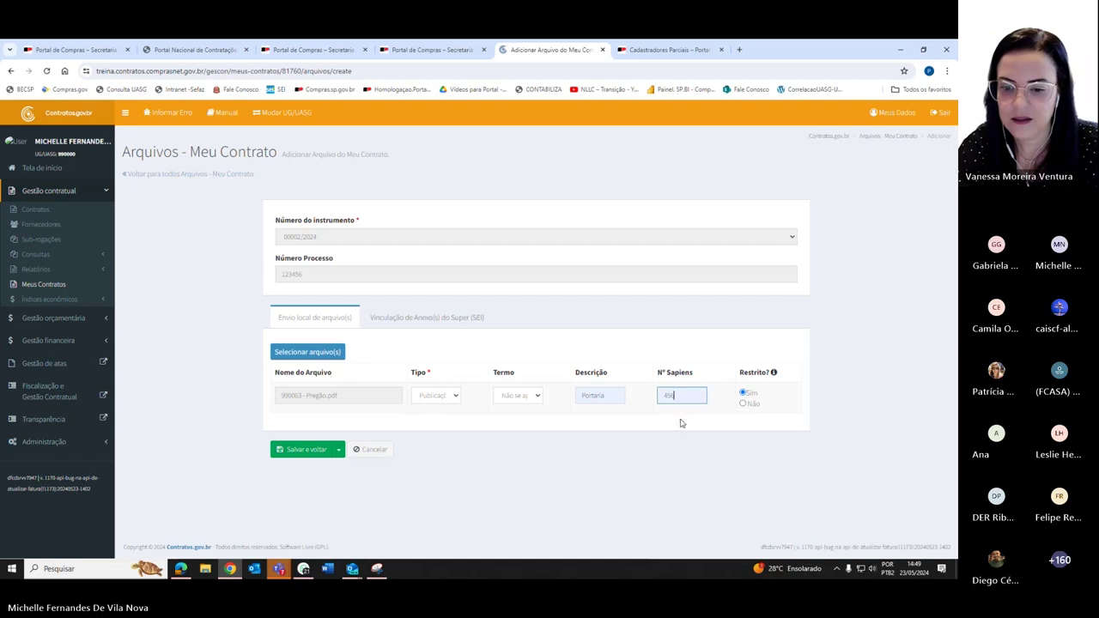
left_click(743, 403)
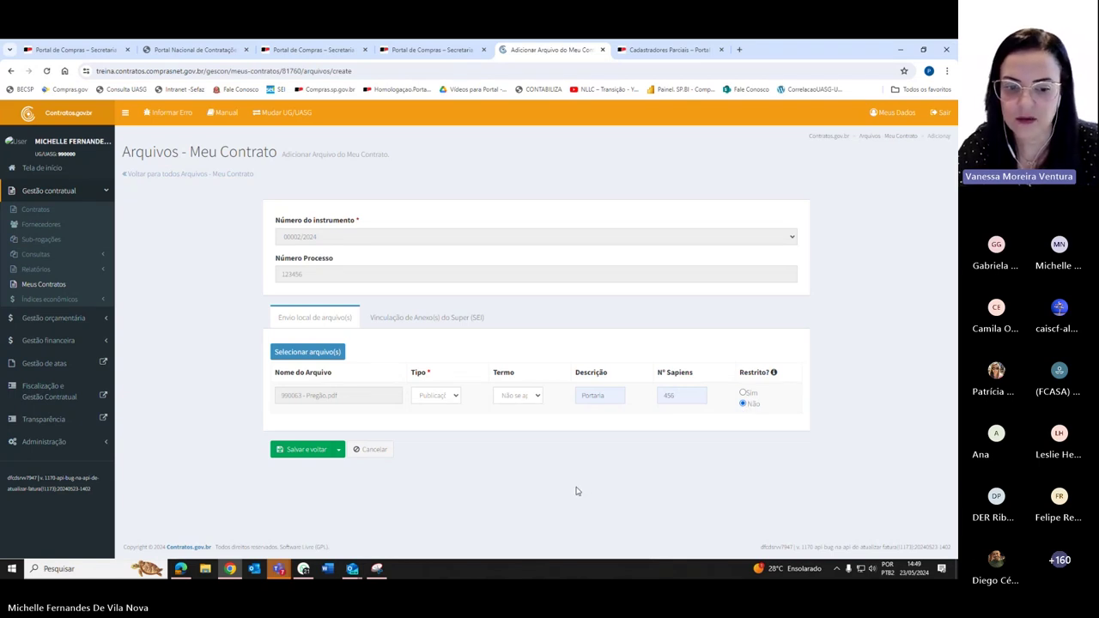
left_click(299, 450)
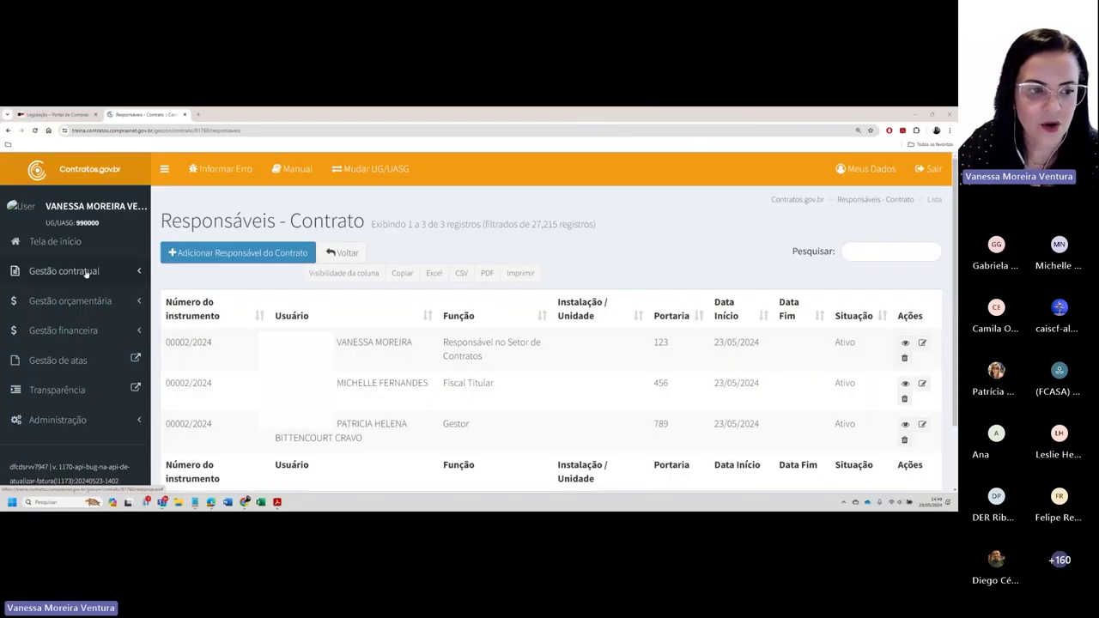
Go from the contract's Responsáveis page to the Contratos list and open the files of contract 00002/2024.
left_click(87, 273)
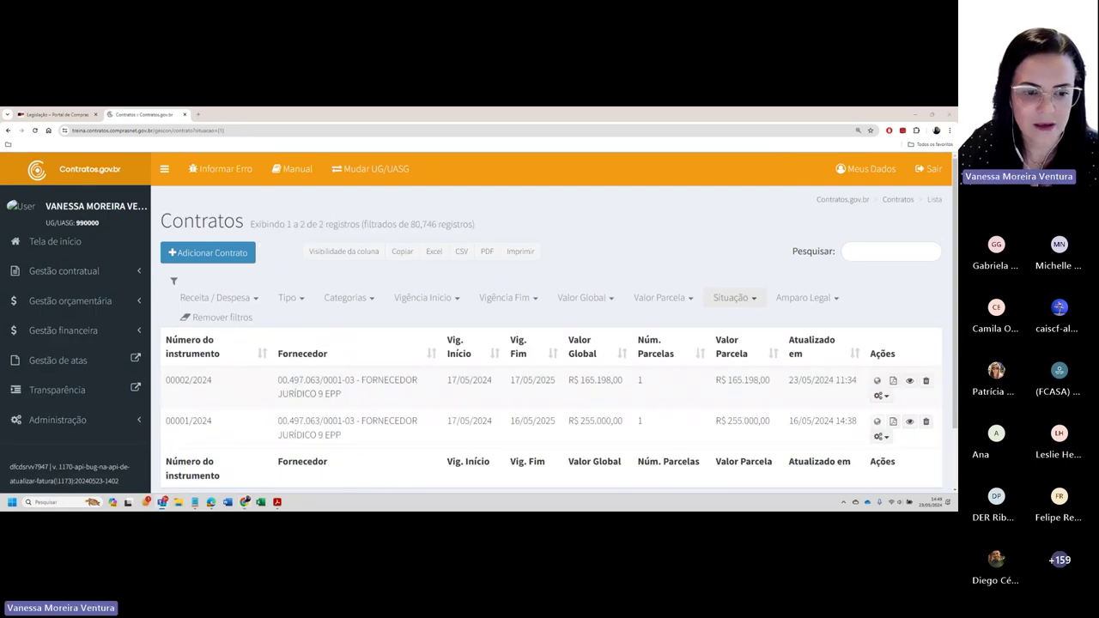
left_click(887, 397)
left_click(777, 431)
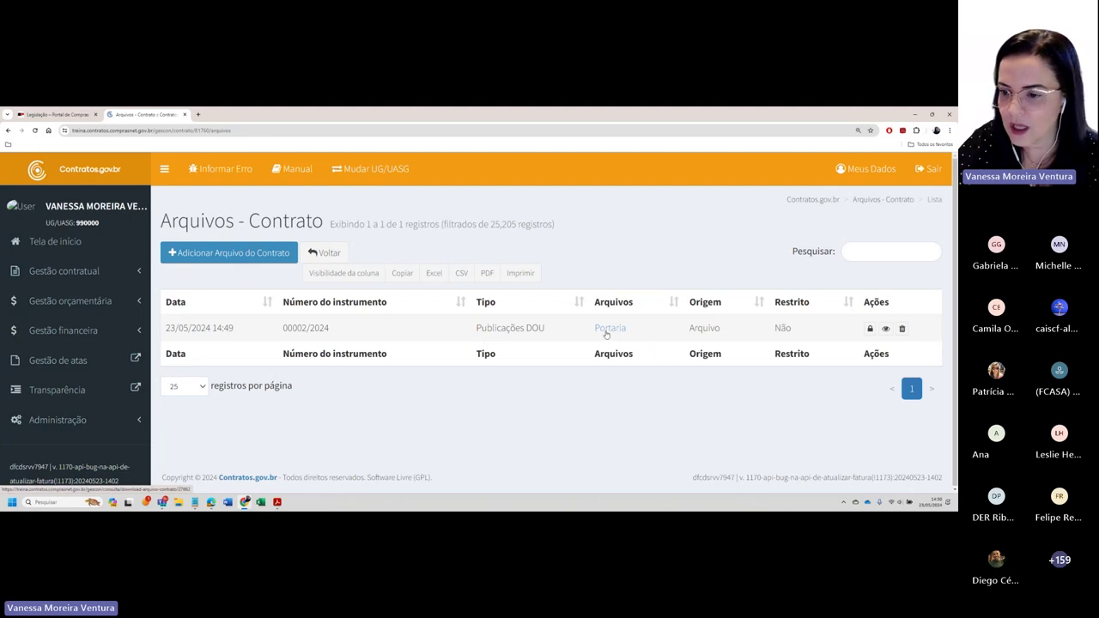
View the details of the contract's Portaria file record and download the attached file.
left_click(886, 330)
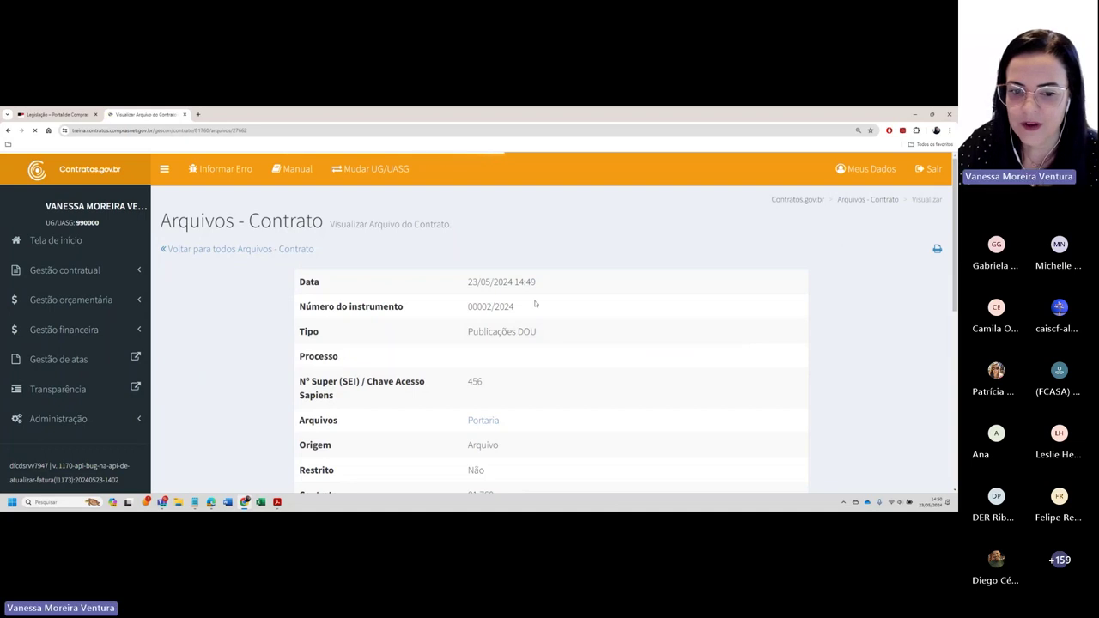
scroll(534, 302, "down", 3)
scroll(534, 303, "down", 5)
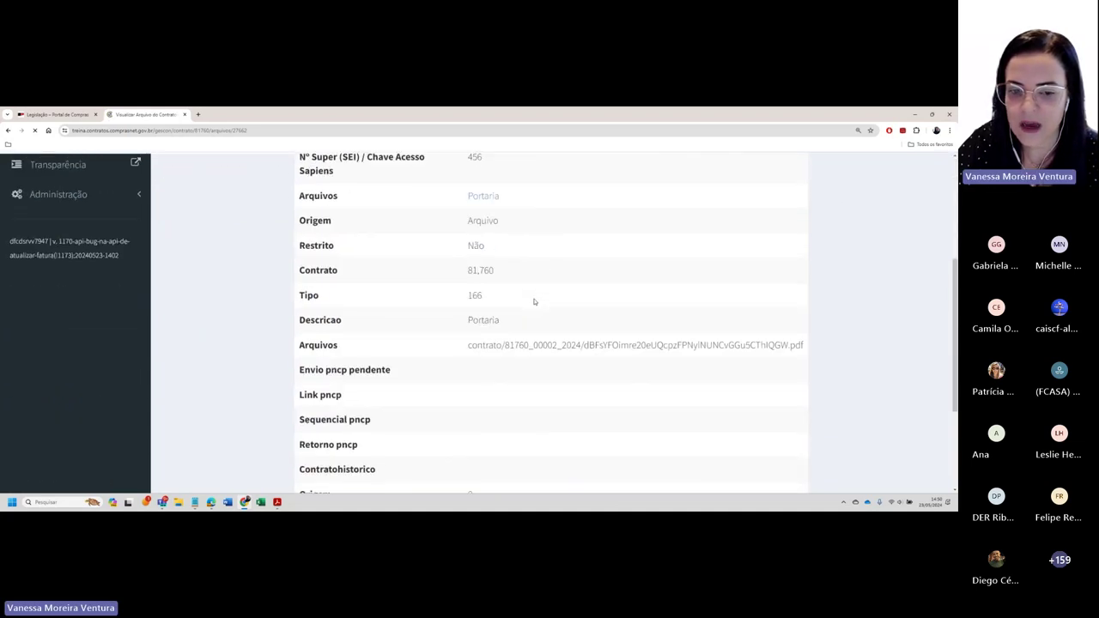
scroll(534, 302, "up", 8)
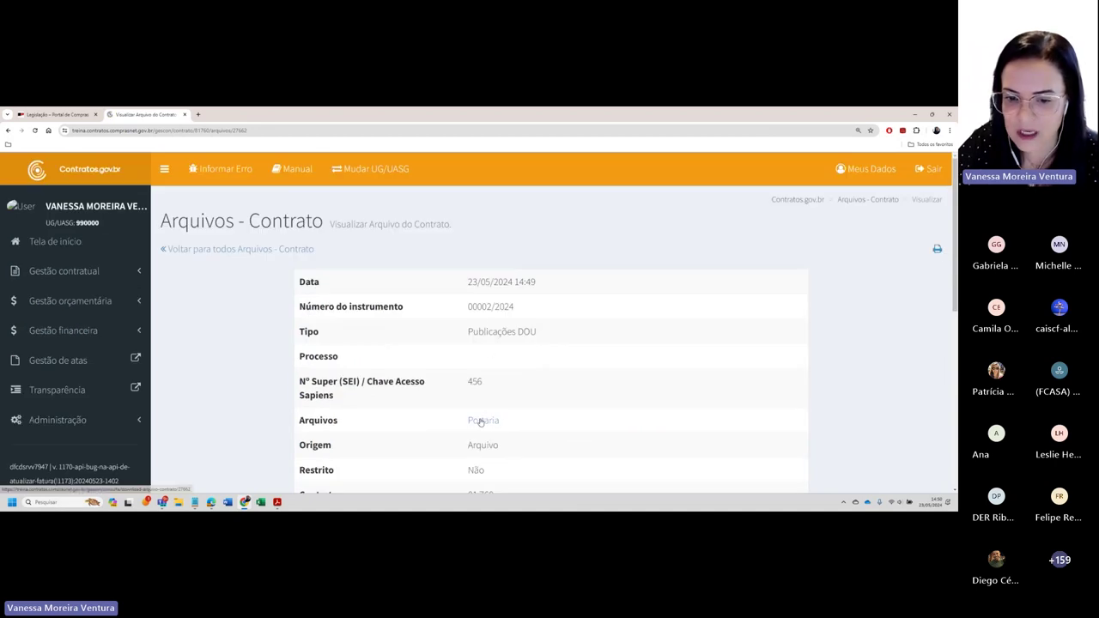
left_click(482, 422)
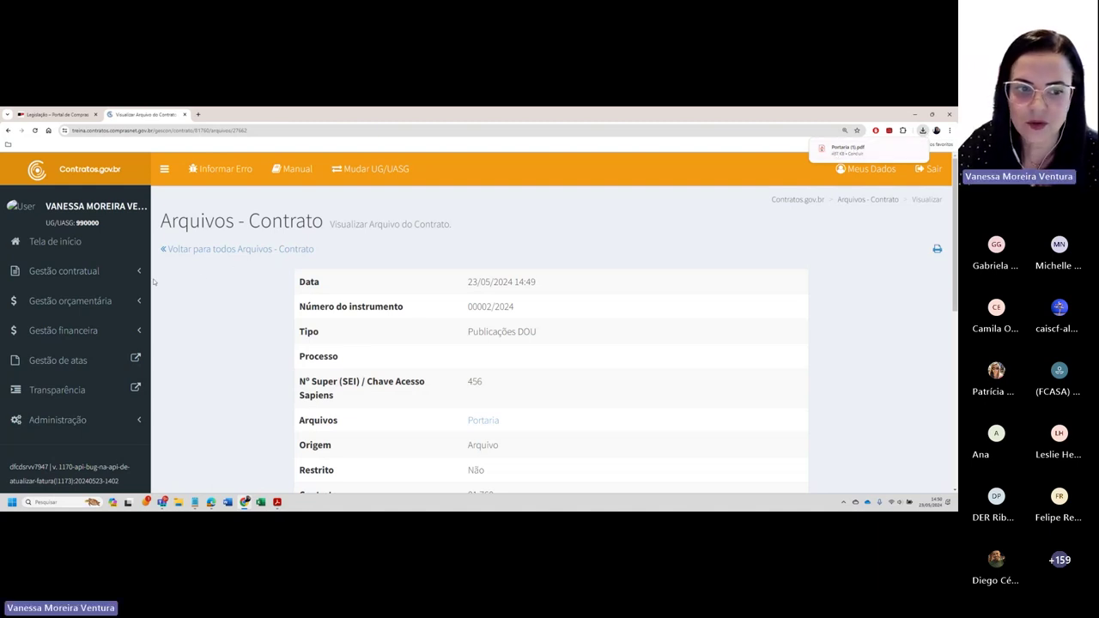
Return to the Contratos list and bring up the item options for contract 00002/2024.
left_click(64, 270)
left_click(48, 296)
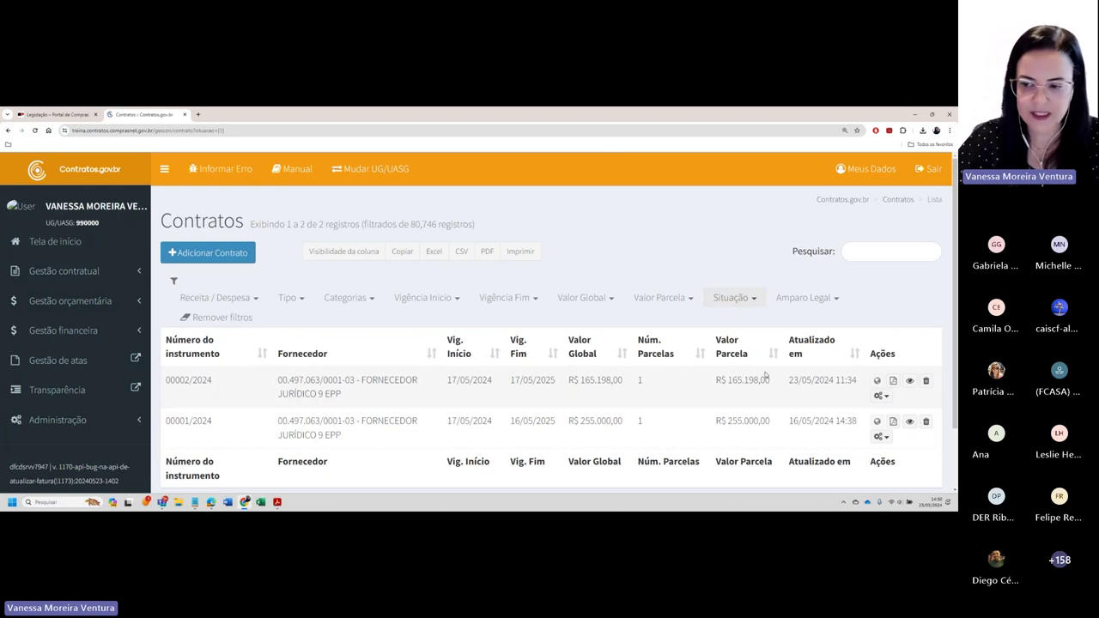
left_click(890, 399)
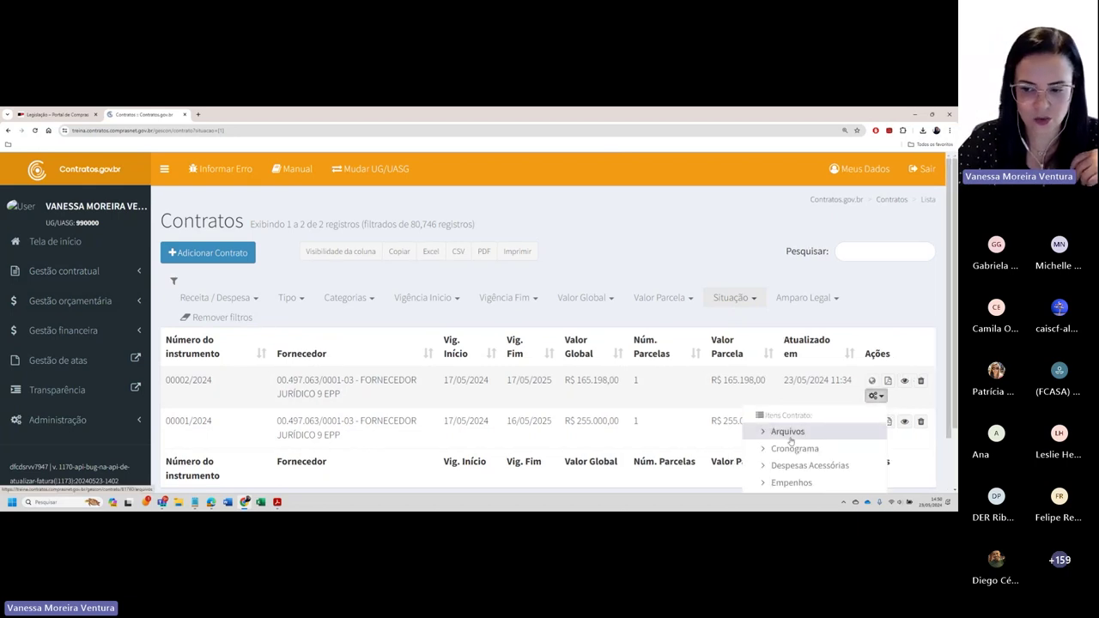